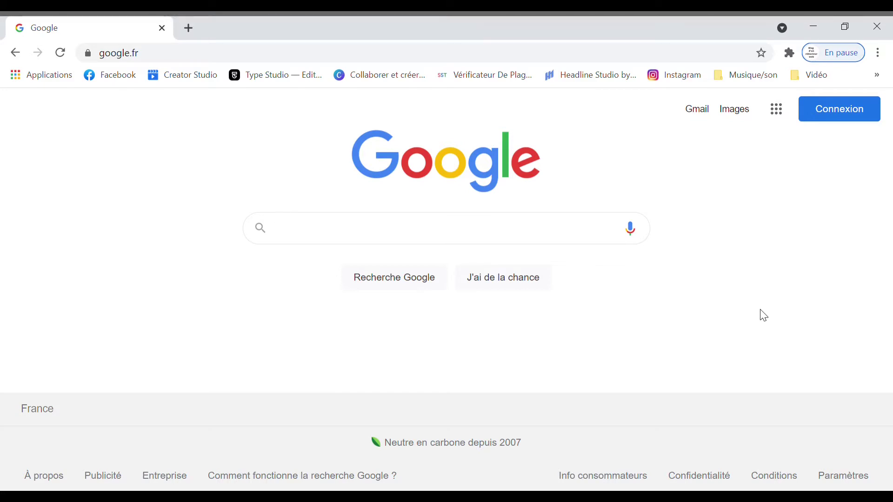
Search the web for "google ads" and open the non-sponsored result for the Google Ads home page
type("google ads")
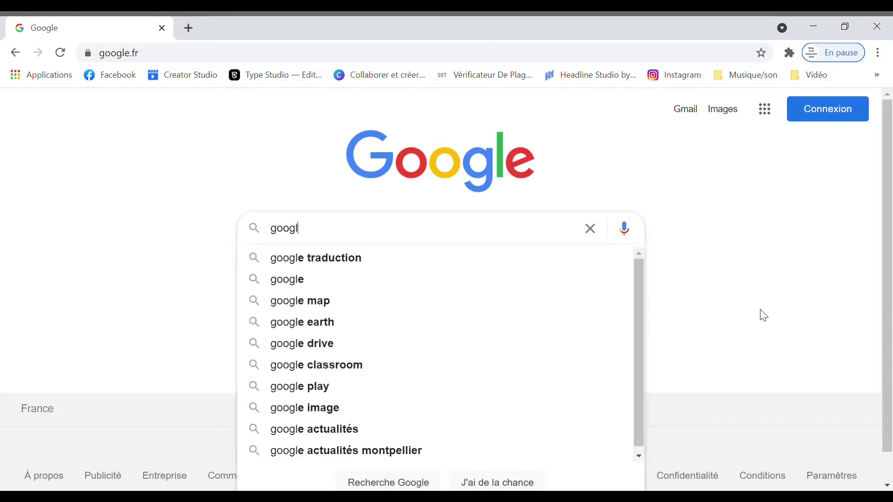
key("Return")
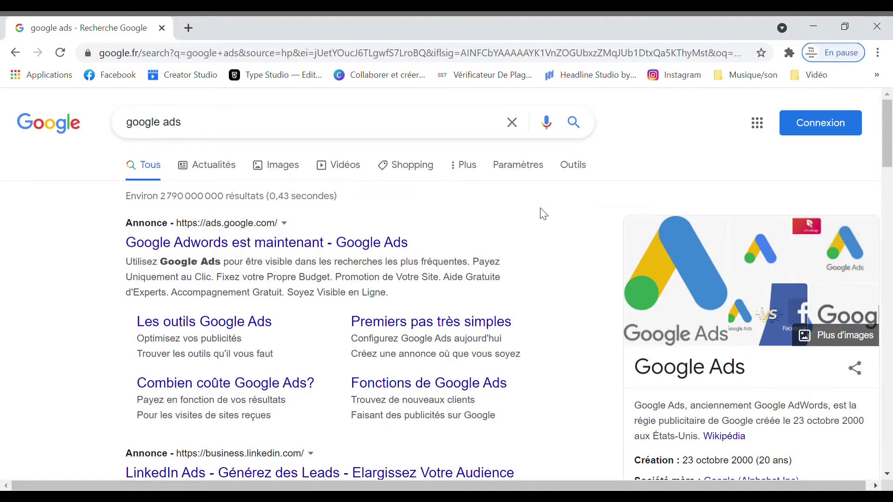
scroll(542, 213, "down", 3)
scroll(550, 232, "down", 5)
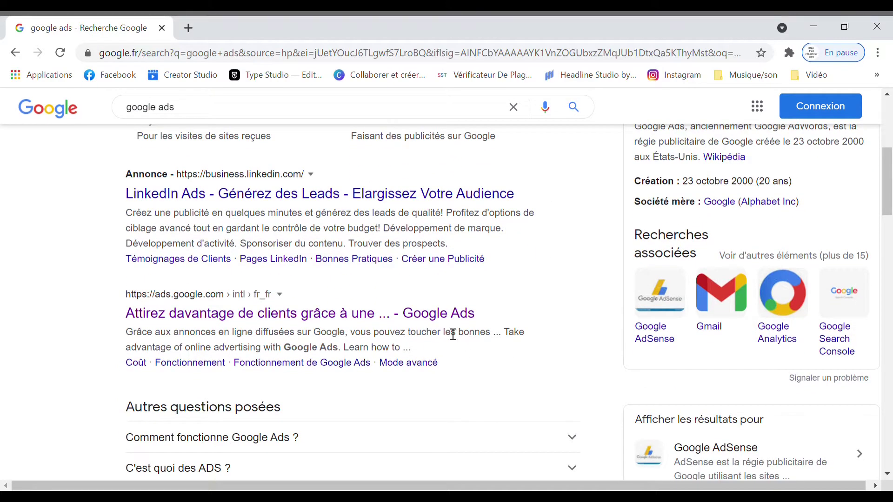
left_click(448, 321)
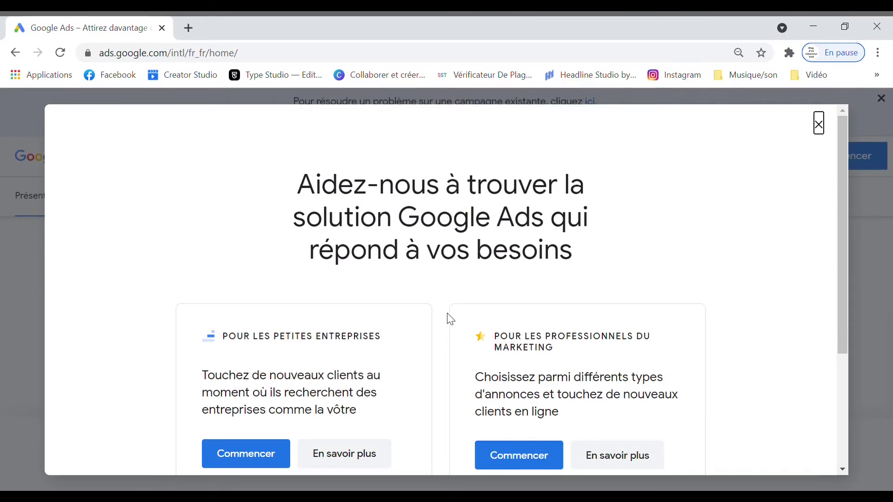
Dismiss the Google Ads solution chooser and sign in with the second listed account, entering the account password
scroll(478, 251, "down", 3)
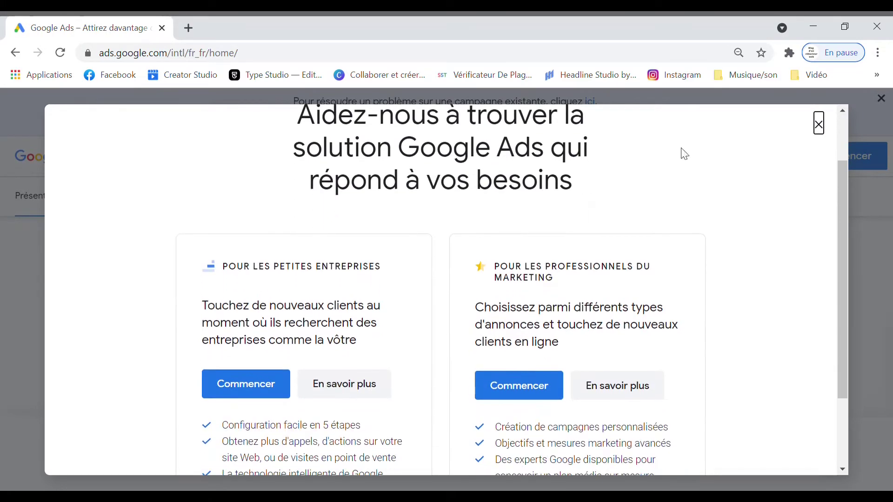
left_click(818, 124)
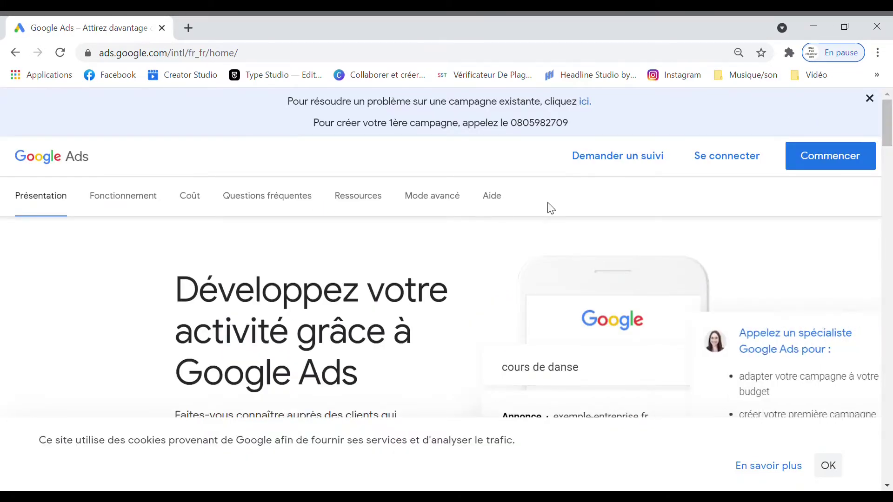
left_click(711, 165)
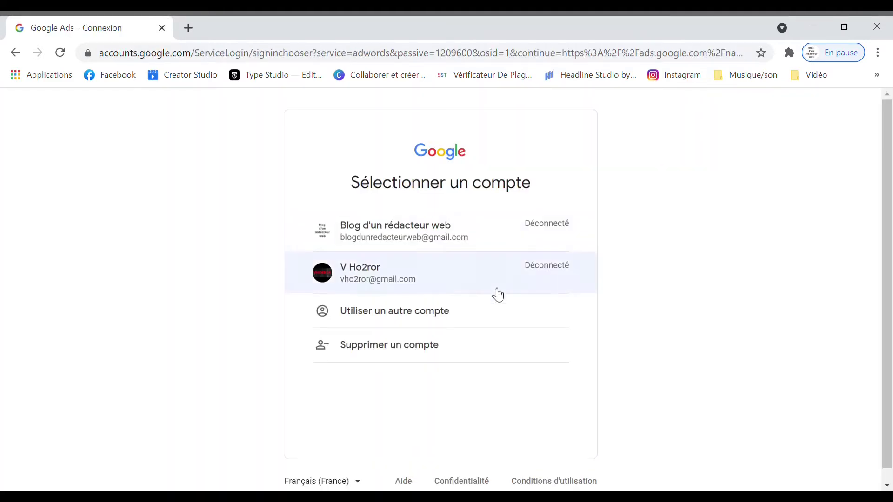
left_click(463, 288)
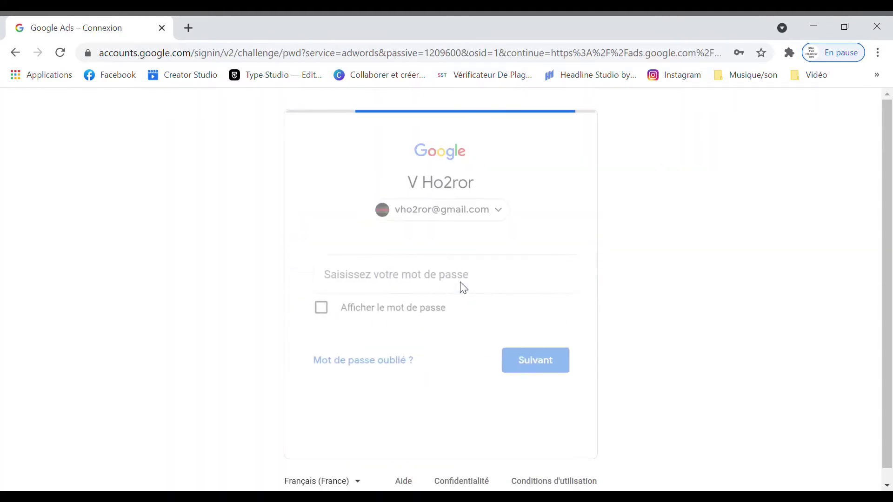
key("ctrl+v")
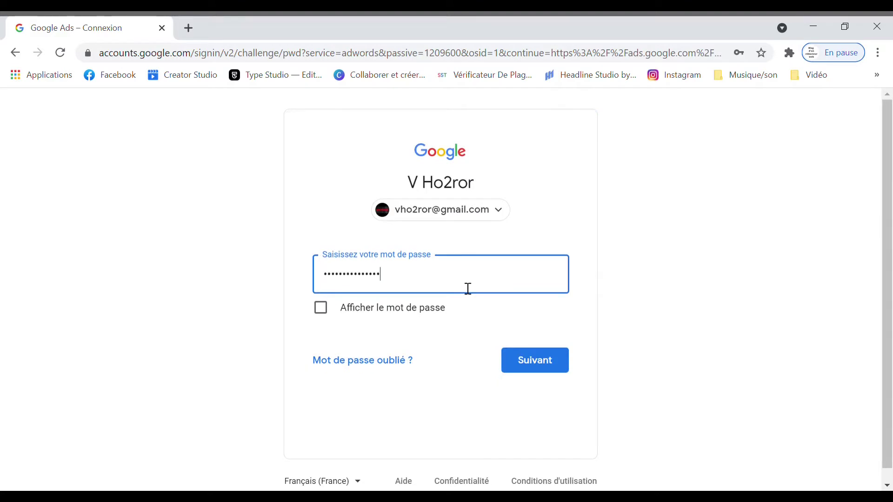
left_click(521, 361)
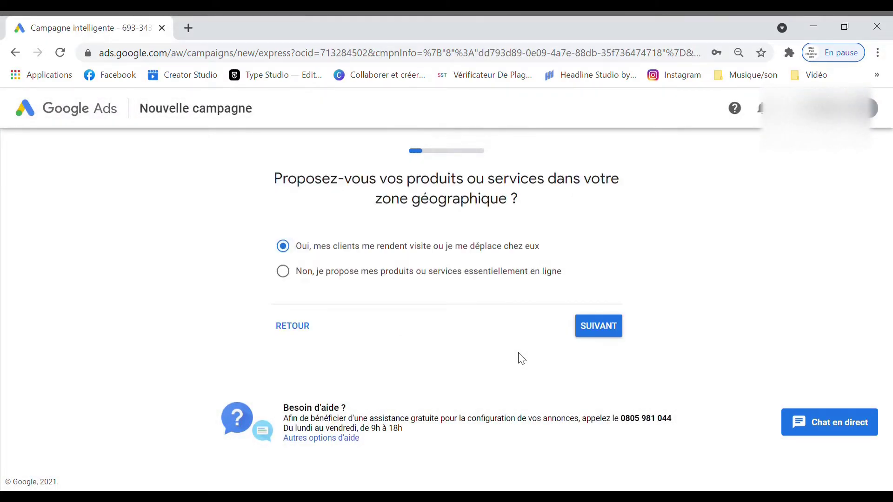
Return to the advertising goal, continue with more website sales or sign-ups, and confirm that products or services are offered locally
left_click(305, 339)
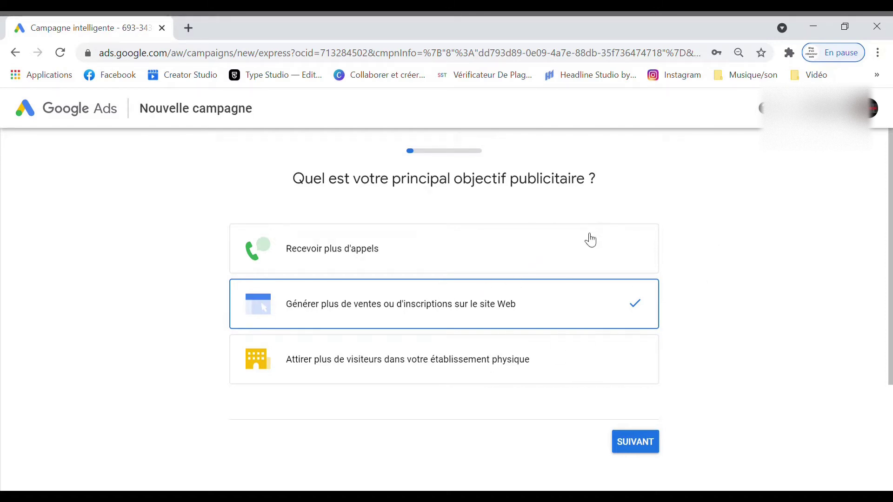
left_click(636, 451)
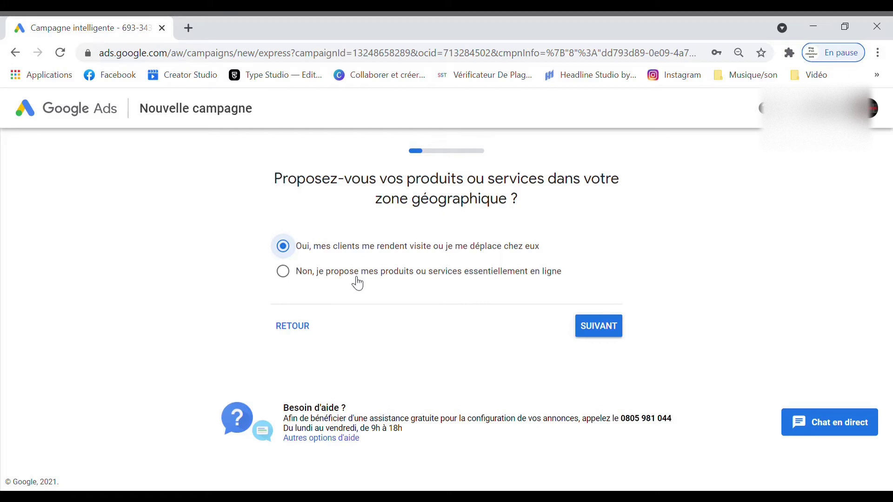
left_click(600, 330)
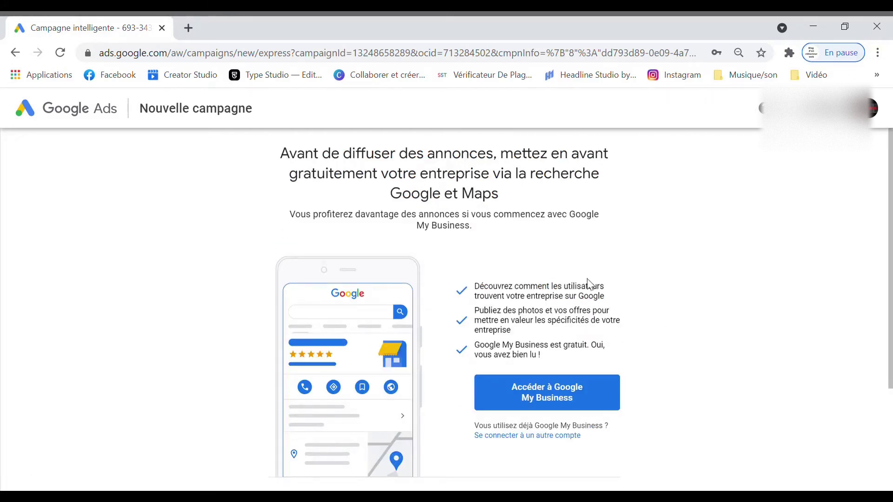
Continue with Google Ads without using Google My Business and set the establishment name to "Vhorror"
scroll(643, 282, "down", 2)
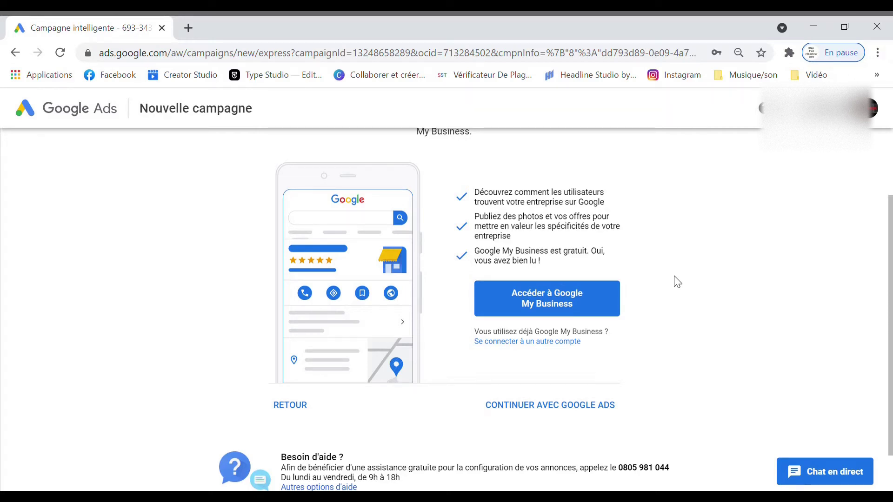
left_click(593, 418)
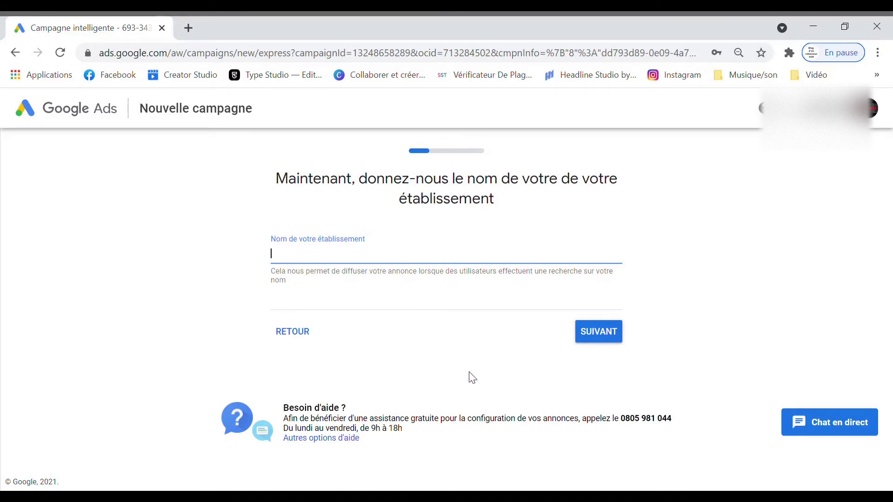
type("Vhorror")
left_click(603, 338)
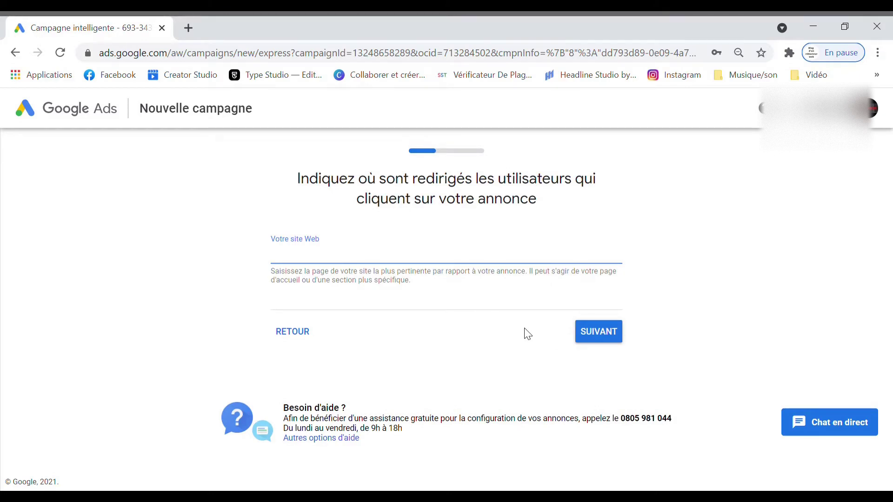
Set the ad's destination website to vhorror.com and accept the previewed landing page
type("vhorror.com")
left_click(591, 338)
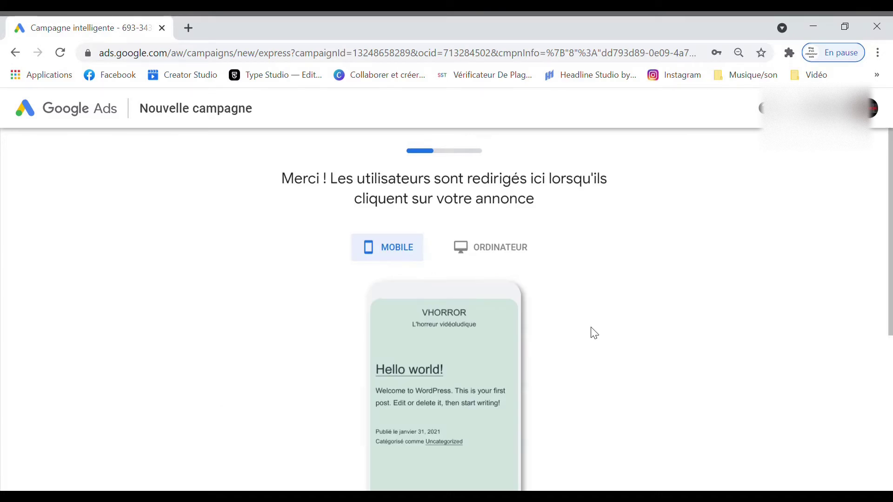
scroll(603, 320, "down", 2)
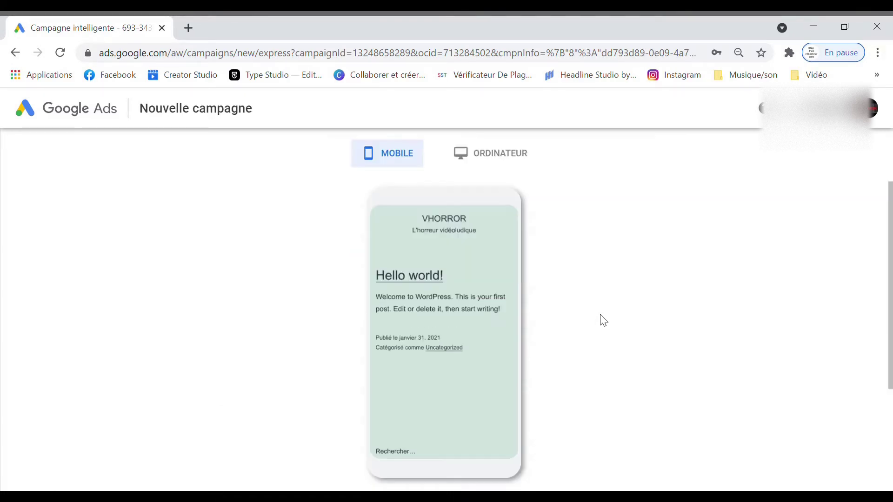
scroll(604, 320, "down", 2)
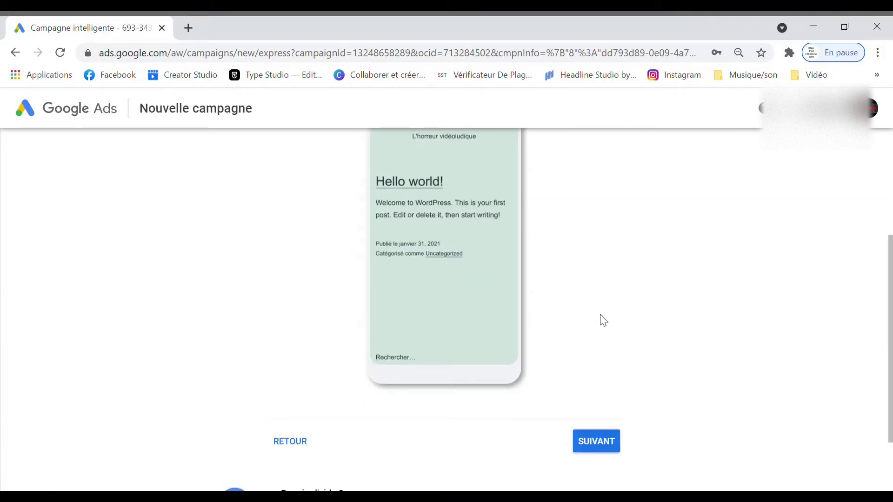
scroll(604, 320, "down", 2)
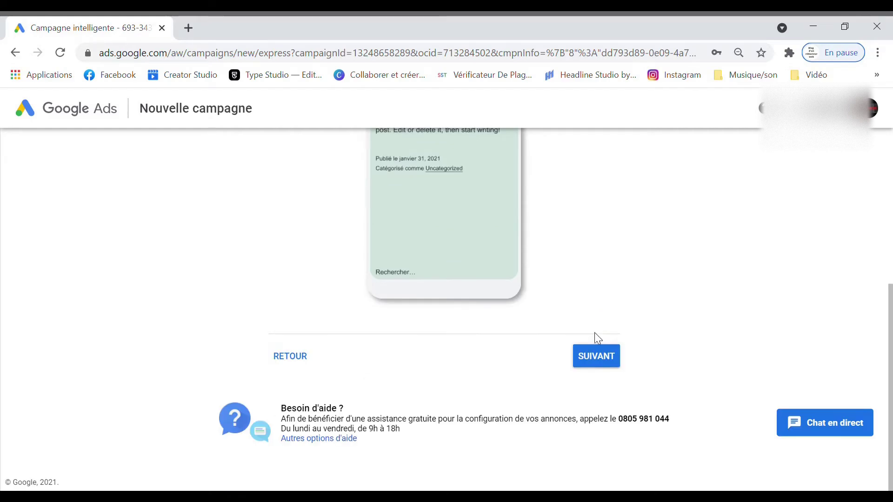
left_click(603, 366)
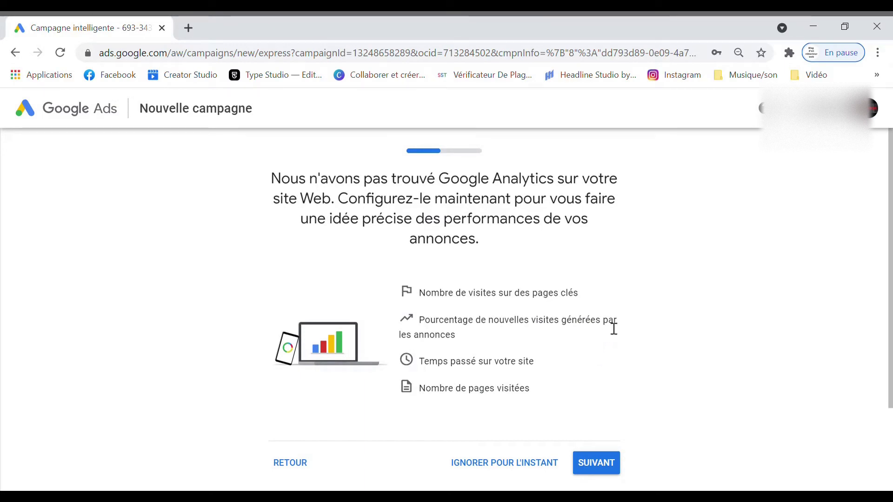
Skip the Google Analytics setup and confirm continuing the campaign without it
scroll(598, 274, "down", 2)
scroll(597, 274, "up", 2)
scroll(598, 273, "down", 2)
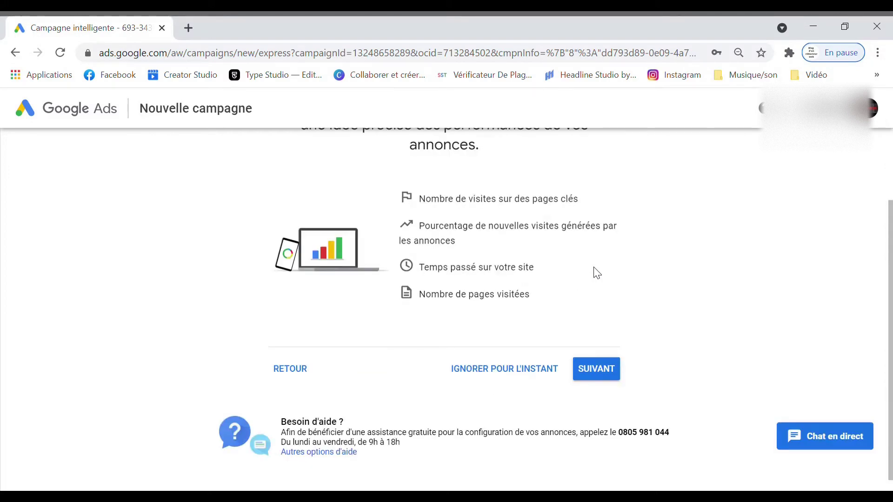
left_click(513, 381)
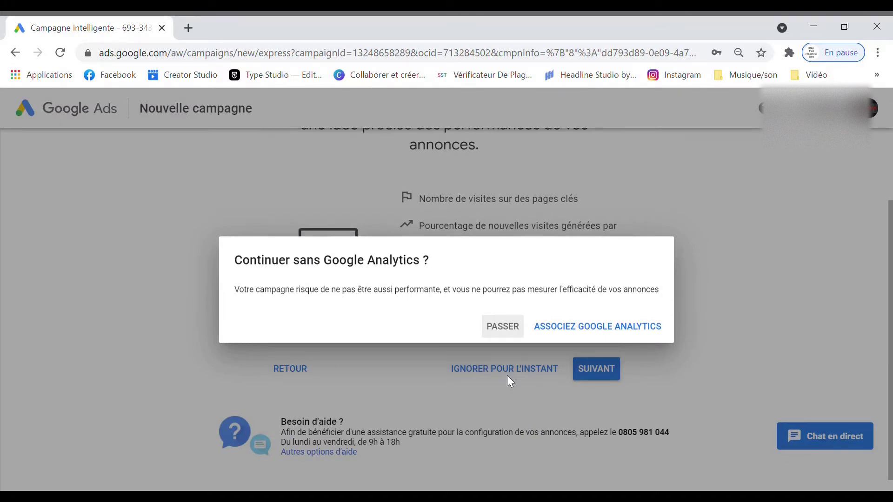
left_click(513, 331)
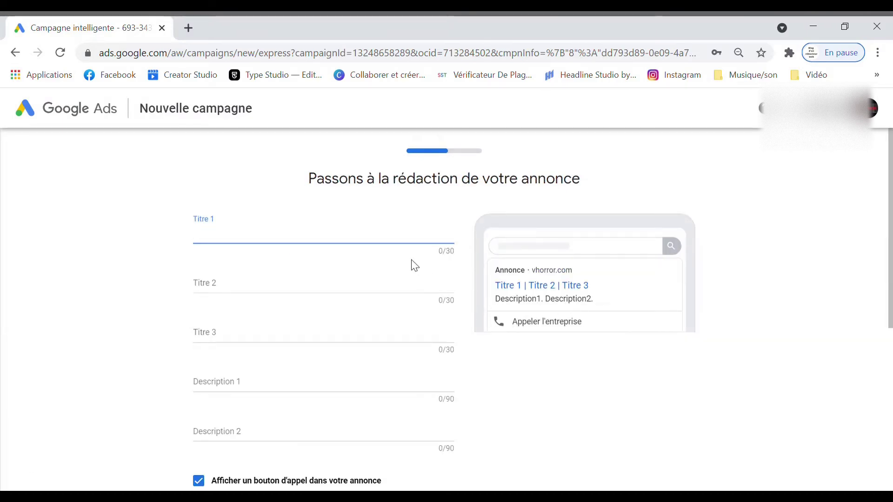
Look through the ad writing form and set the ad's Titre 1 to "vhorror"
scroll(413, 263, "down", 2)
scroll(415, 265, "up", 2)
scroll(415, 266, "down", 6)
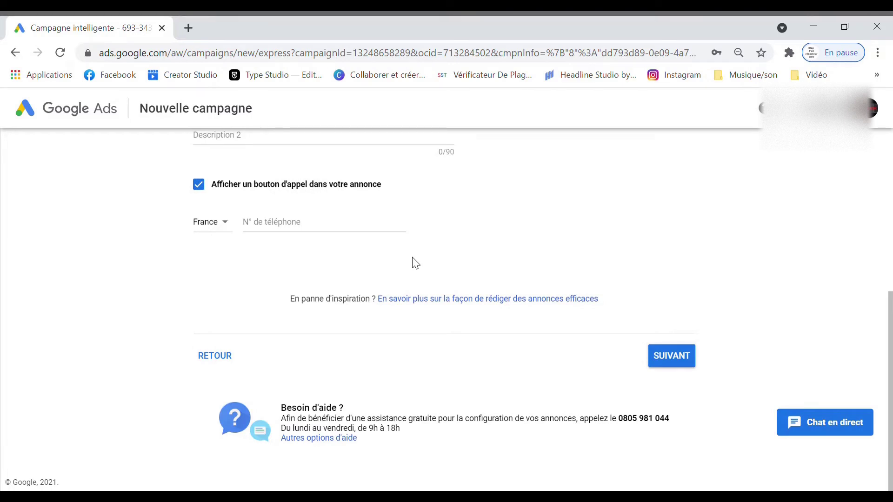
scroll(415, 263, "up", 6)
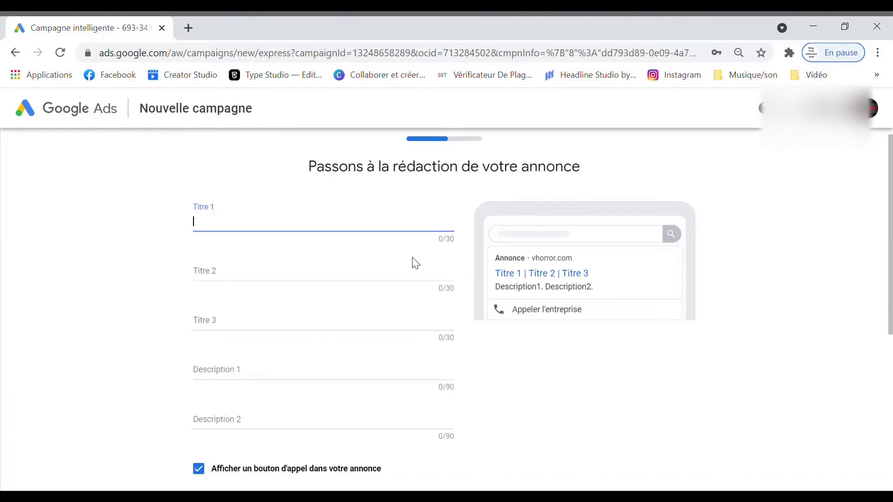
type("vh")
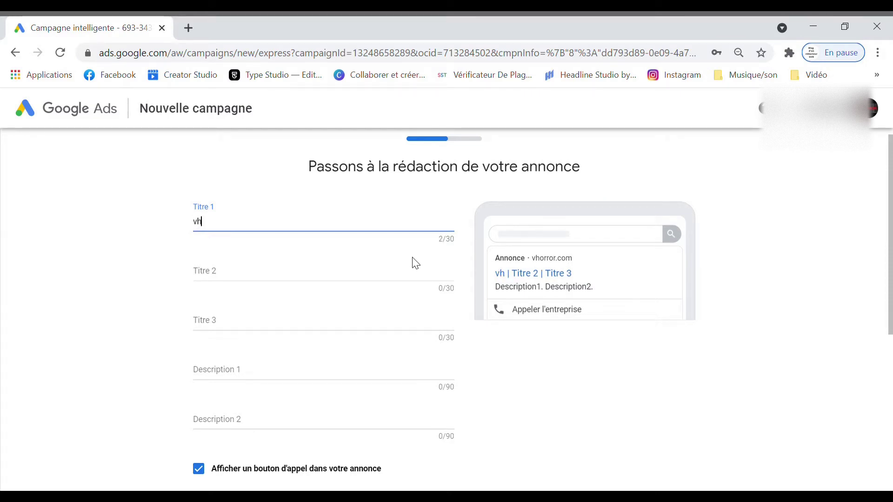
type("orror")
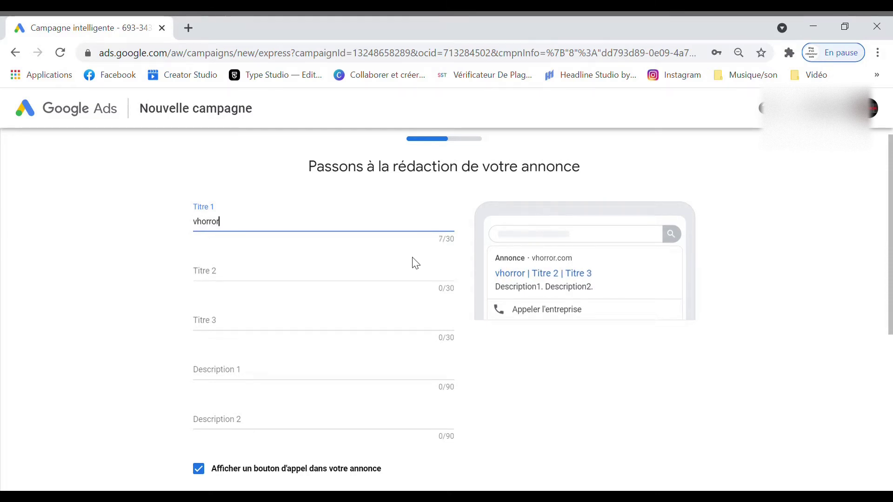
Set the ad's Titre 2 to "site d'information"
left_click(412, 273)
type("ste")
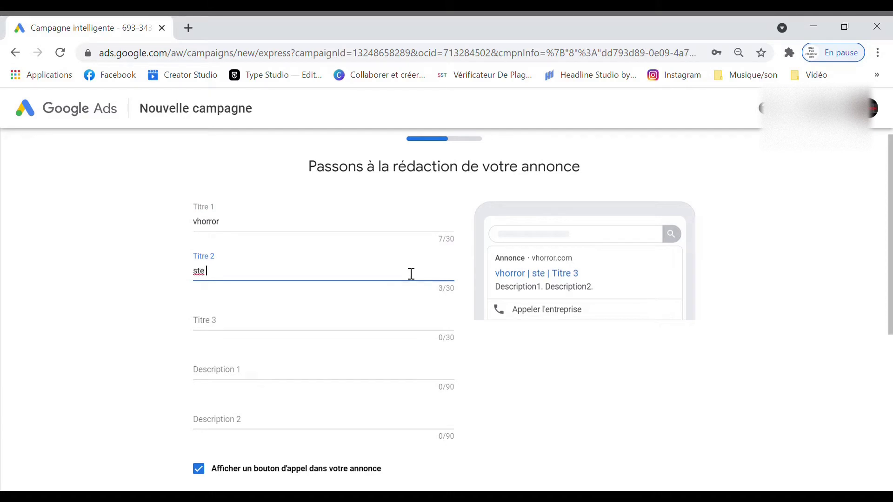
type(" d'infor")
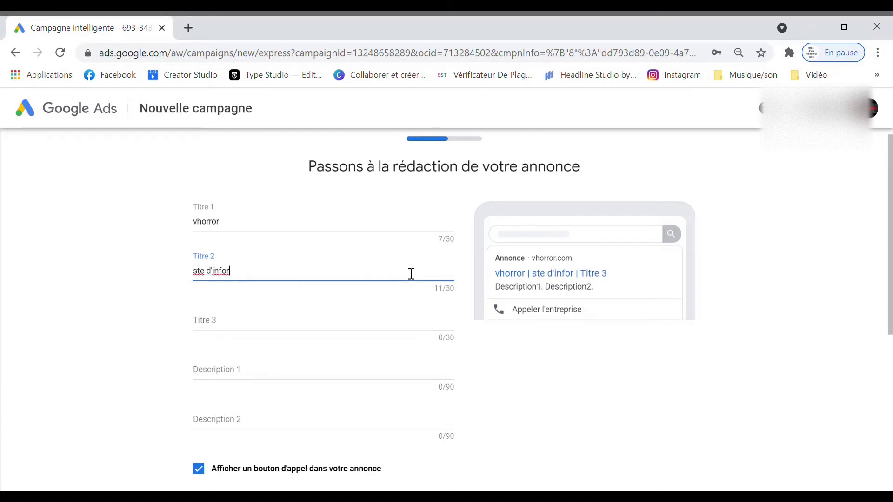
type("mation")
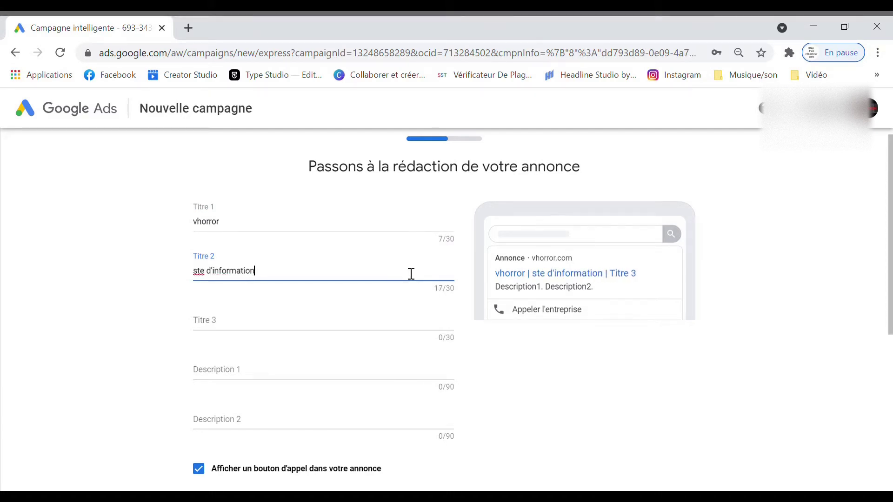
left_click(205, 278)
type("i")
Set the ad's Titre 3 to "Le n°1 de l'actu jeu vidéo"
left_click(250, 324)
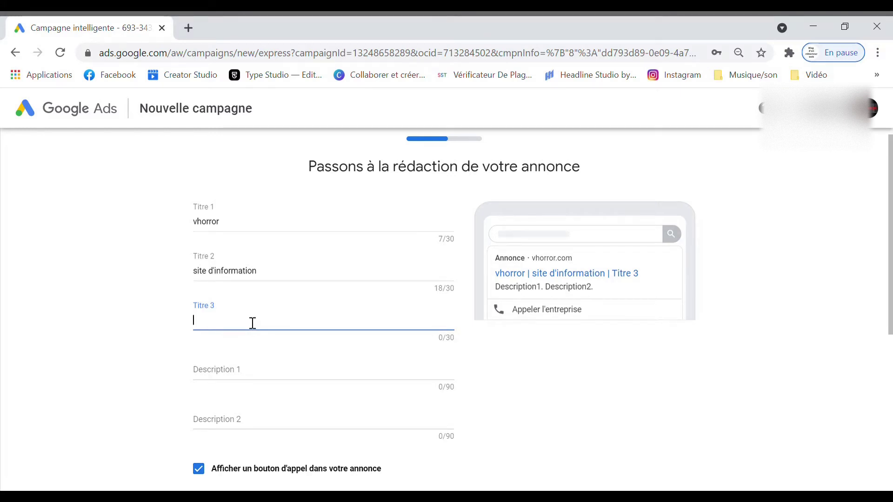
scroll(253, 323, "down", 2)
type("L")
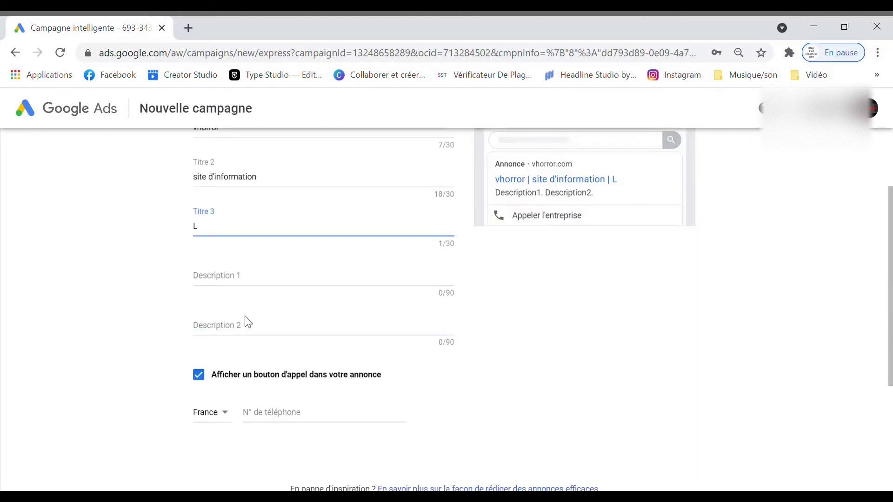
type("e n°1 d")
type("e")
key("End")
type("de l'actu")
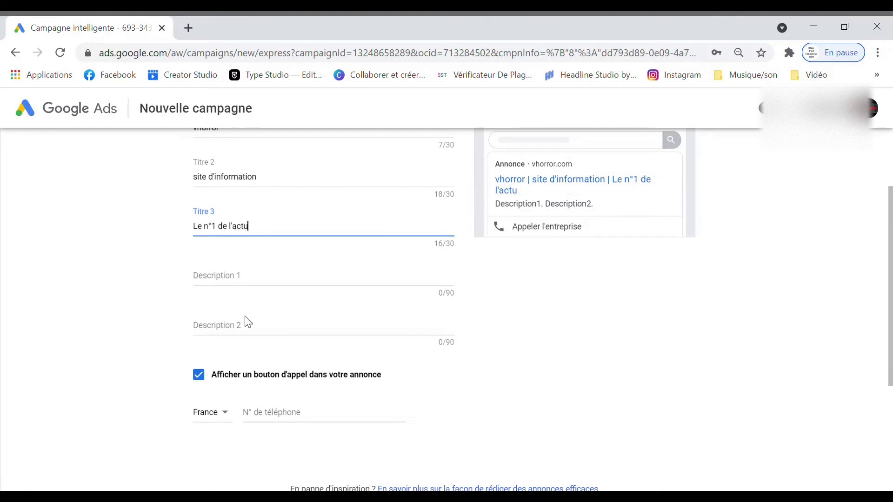
type("jeu vidéo")
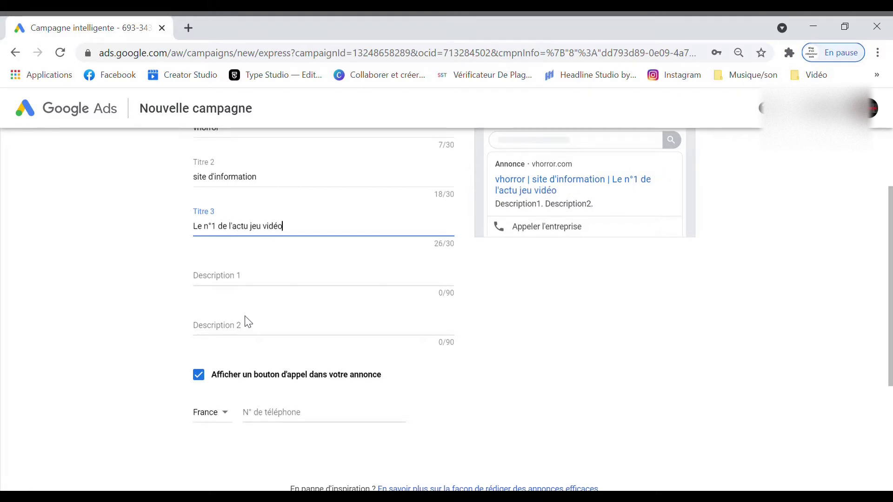
Set the ad's Description 1 to "site de jeu vidéo"
left_click(310, 285)
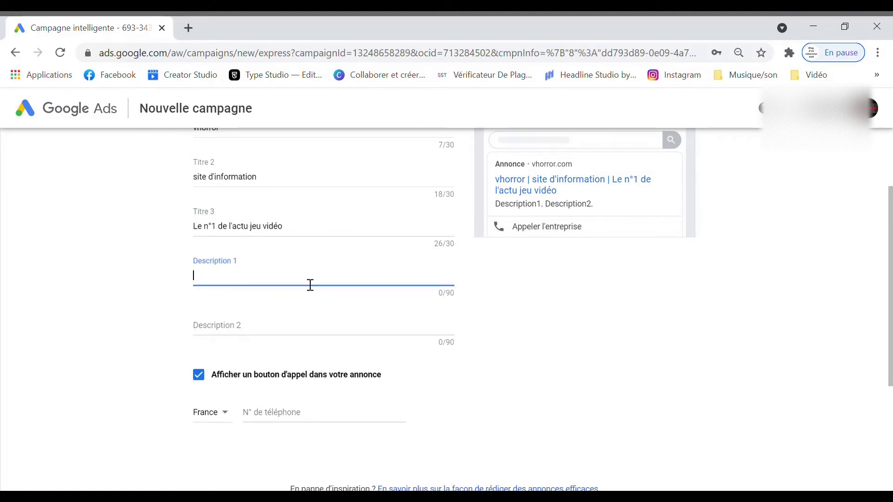
type("site")
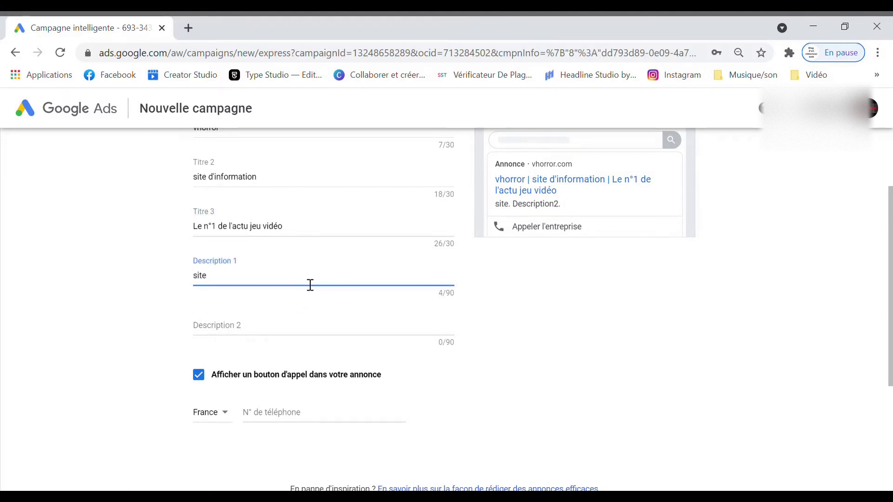
type(" de jeu vidéo")
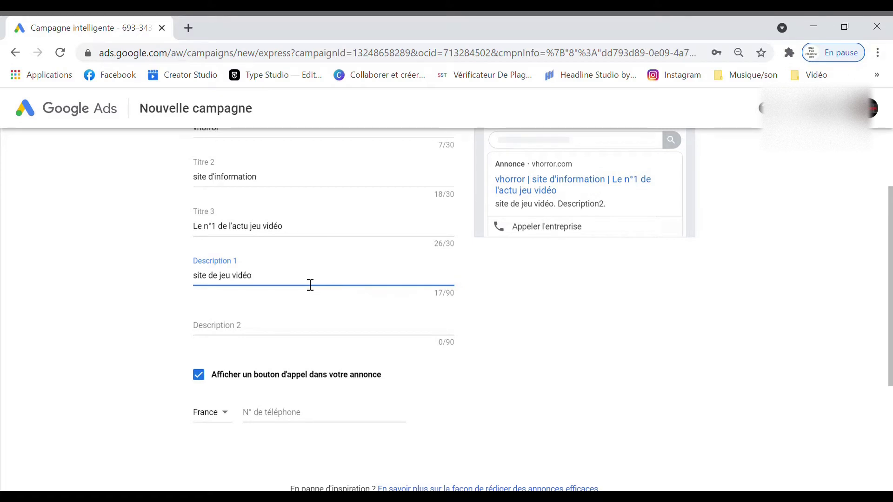
Set the ad's Description 2 to "spécialisé dans les survival"
left_click(338, 331)
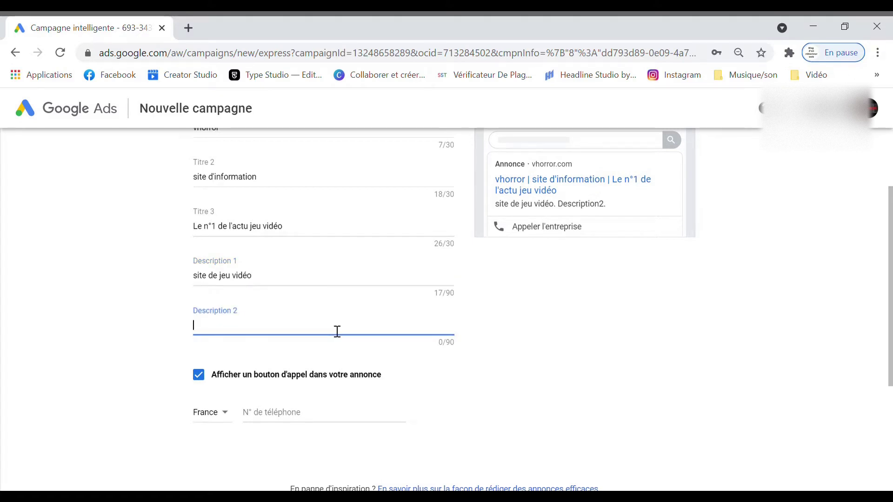
type("spécialisé dans ")
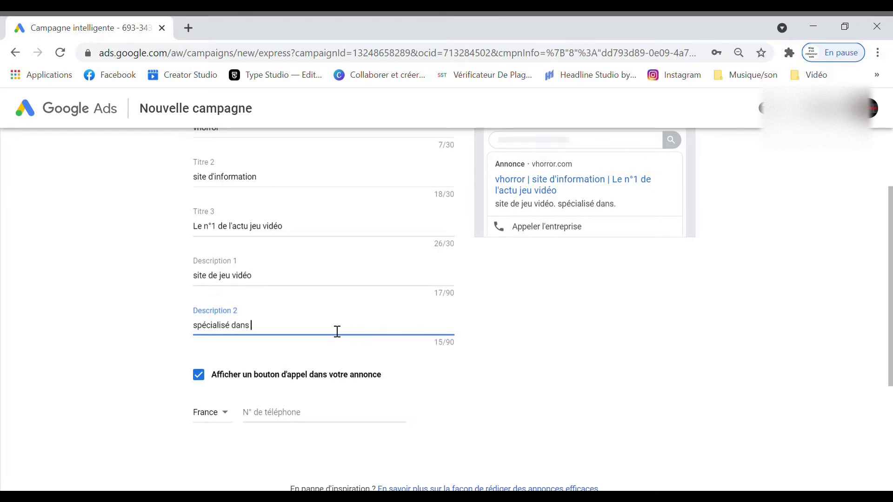
type("les sruvival")
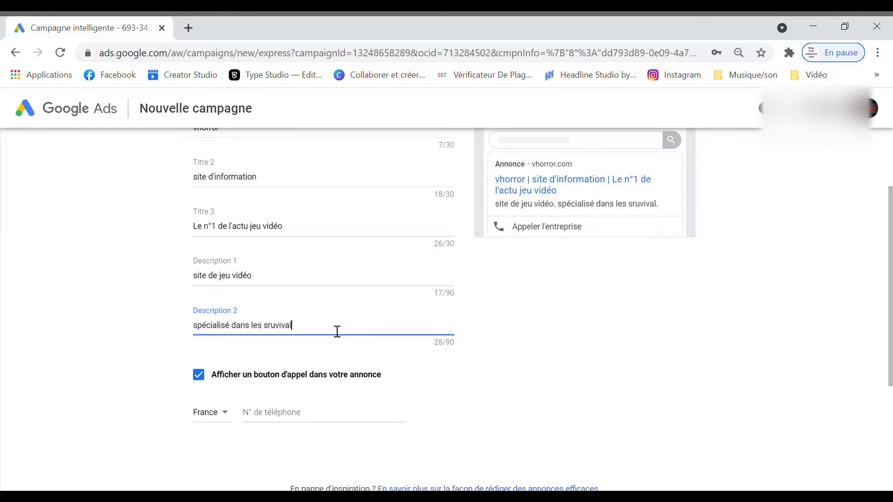
key("Left")
key("Left")
key("Left")
key("Left")
key("BackSpace")
key("BackSpace")
type("ur")
Turn off the call button in the ad and continue to the keyword themes
scroll(423, 318, "down", 2)
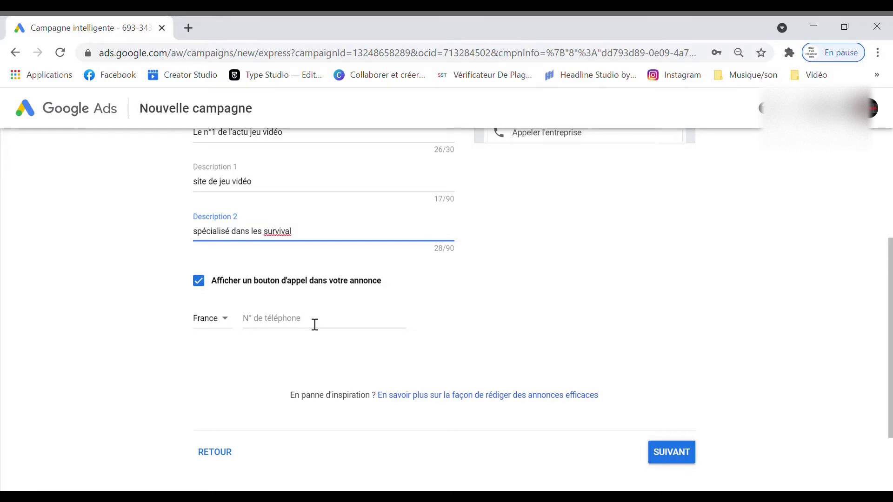
left_click(199, 282)
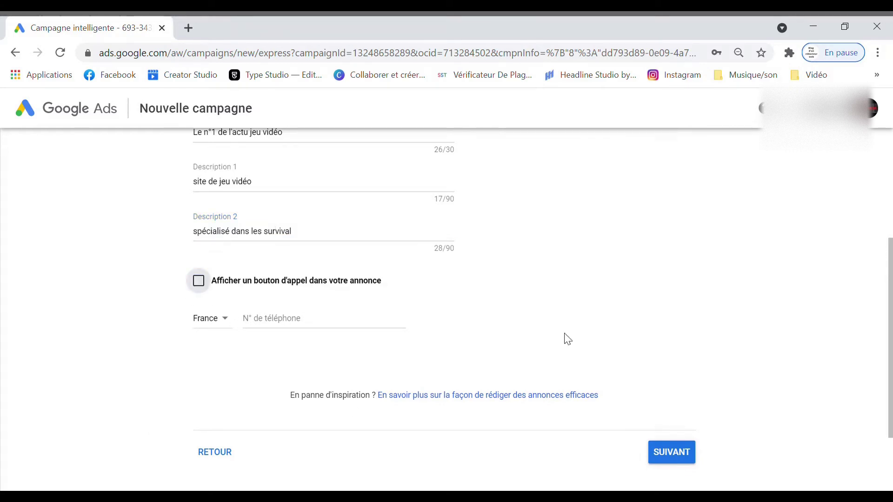
left_click(666, 460)
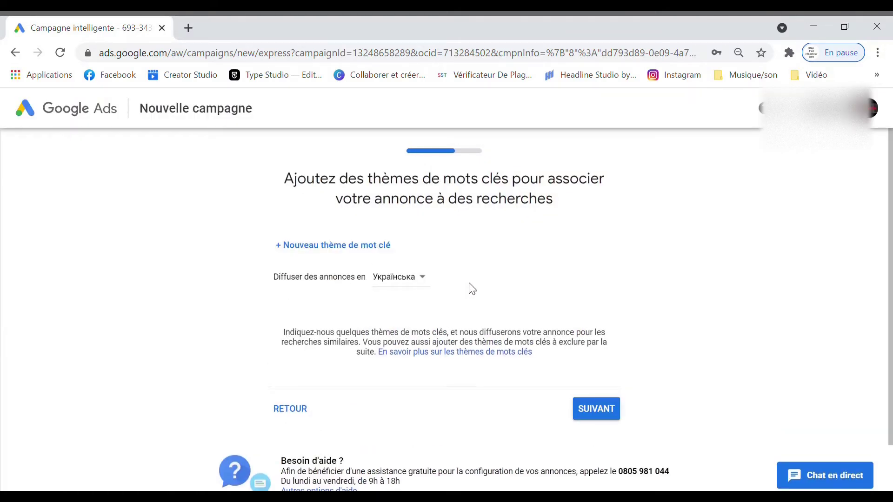
Set the language in which the ads are shown to Français
scroll(483, 265, "down", 1)
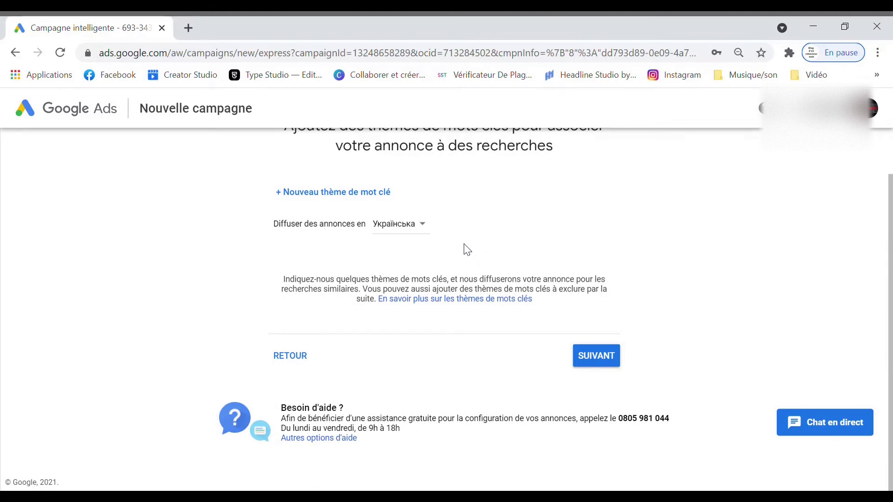
left_click(428, 234)
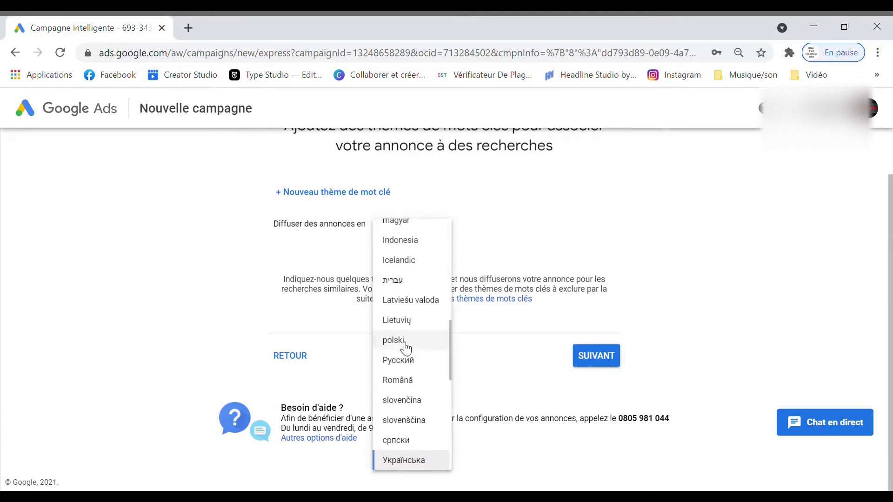
scroll(424, 342, "up", 5)
scroll(415, 330, "up", 4)
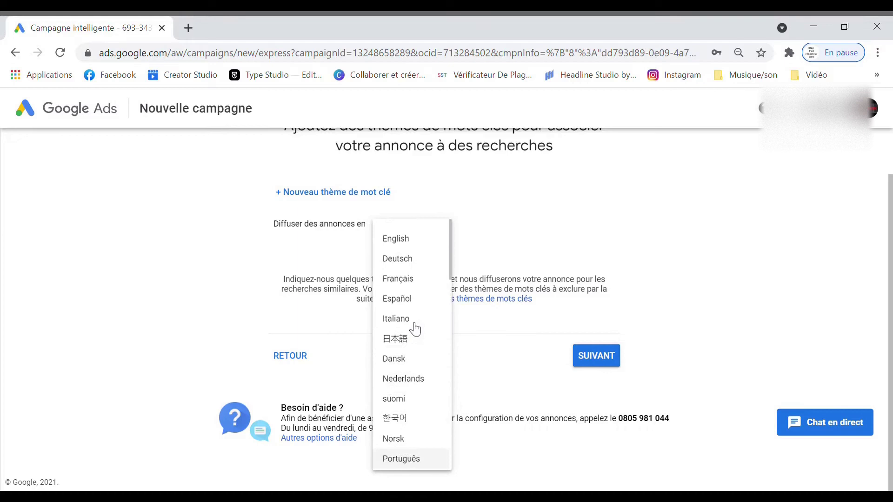
left_click(411, 281)
scroll(418, 291, "down", 4)
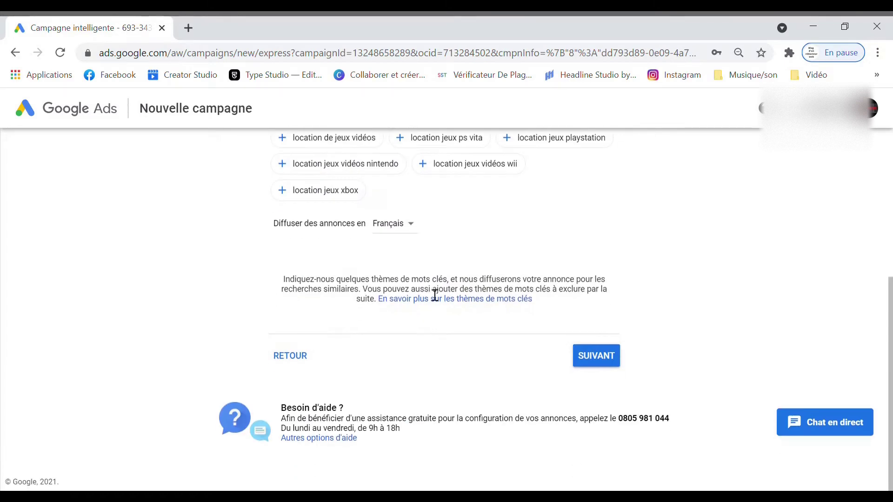
Add the suggested keyword themes clavier pour jeux vidéo, jeux vidéo aventure, jeux vidéo anciens and jeux vidéo sur pc, and continue
scroll(435, 295, "up", 4)
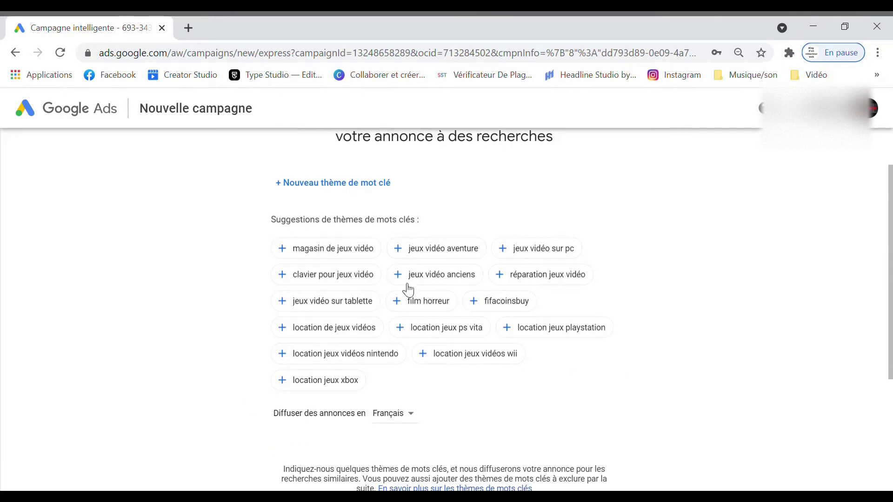
left_click(367, 279)
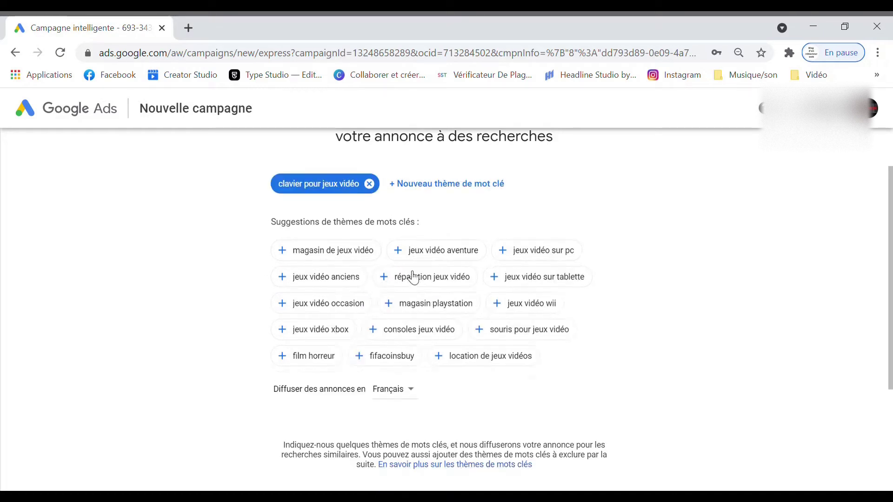
left_click(429, 254)
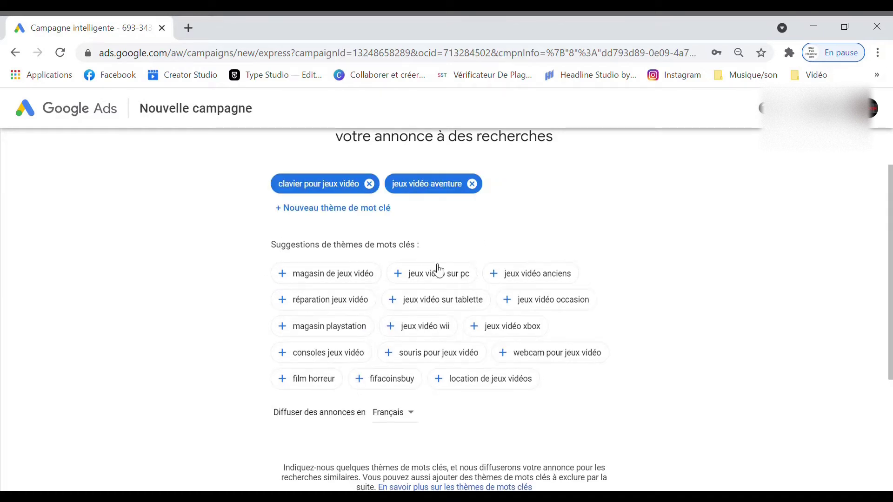
left_click(524, 277)
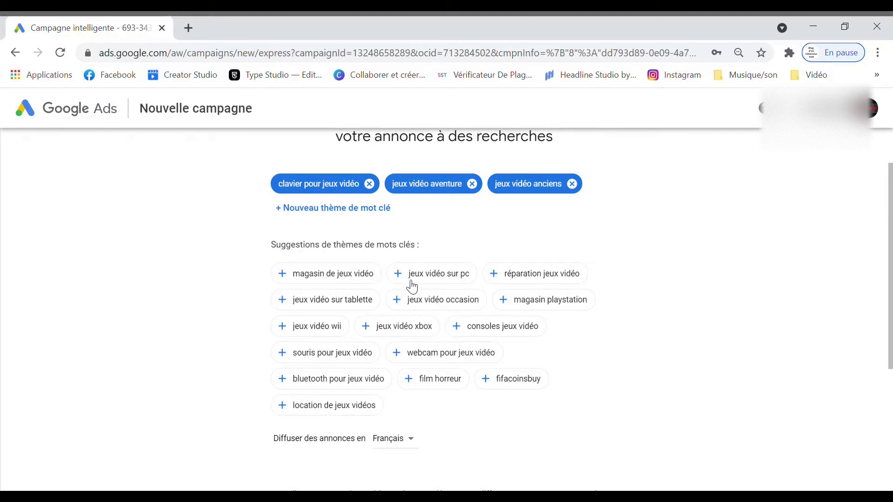
left_click(428, 286)
scroll(652, 295, "down", 4)
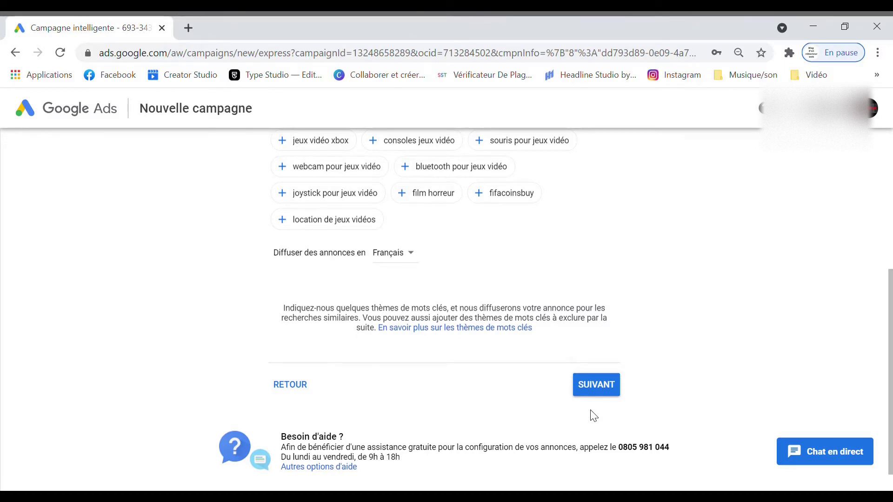
left_click(593, 393)
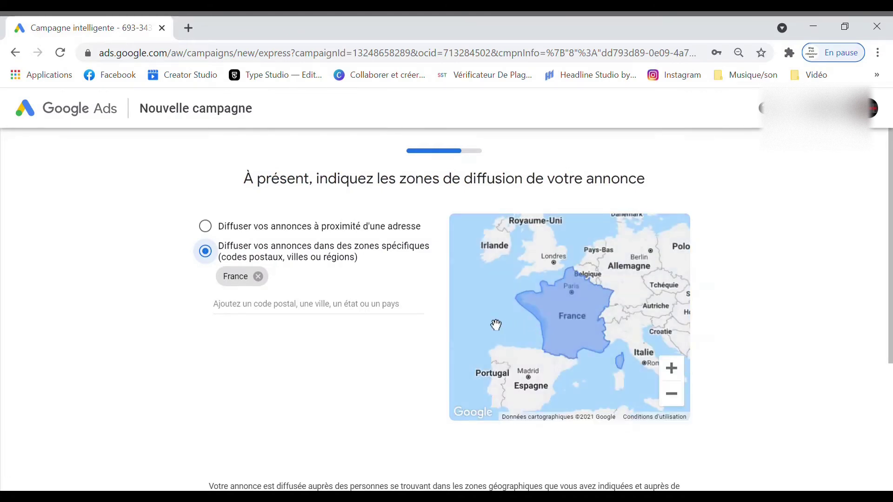
Keep France as the specific area for showing the ad and continue to the budget
scroll(333, 249, "down", 2)
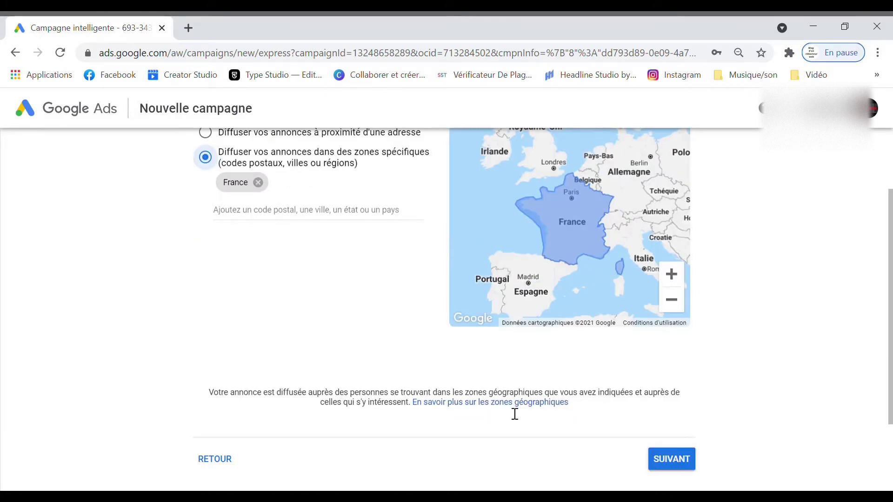
left_click(668, 464)
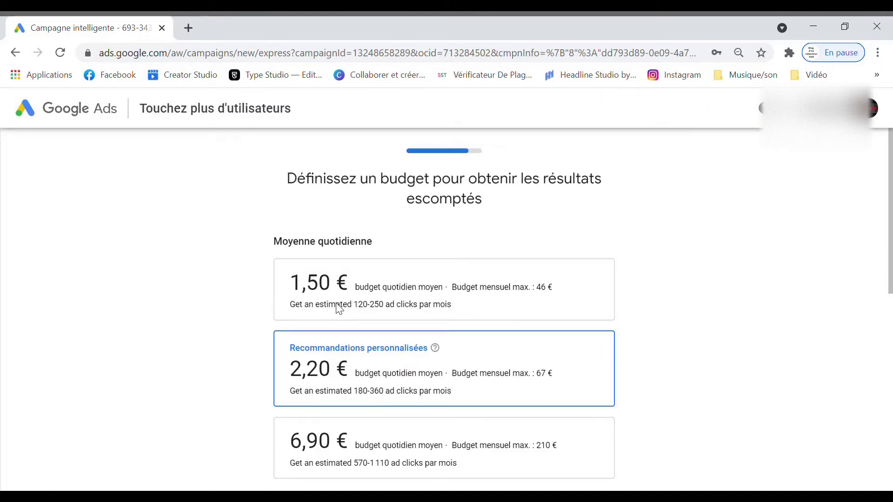
Keep the recommended 2,20 € daily budget, set the campaign to run continuously, and continue
scroll(340, 309, "down", 4)
scroll(196, 241, "up", 4)
scroll(196, 241, "down", 8)
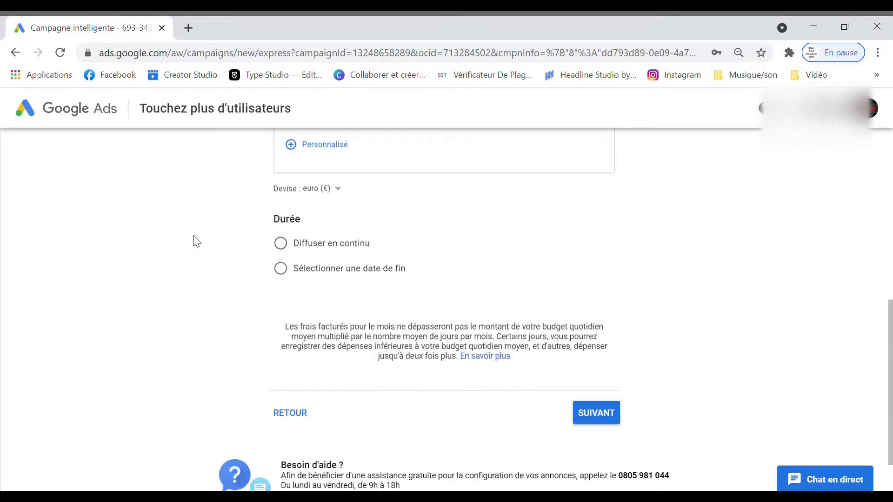
left_click(281, 243)
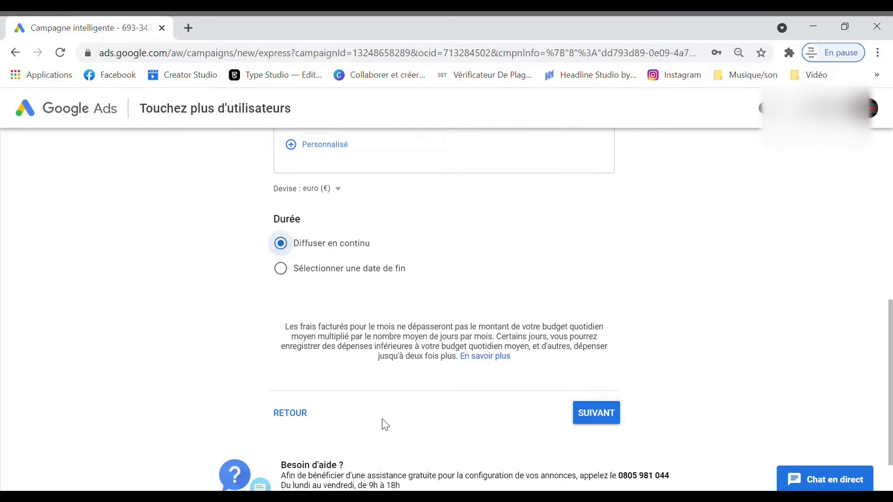
left_click(597, 417)
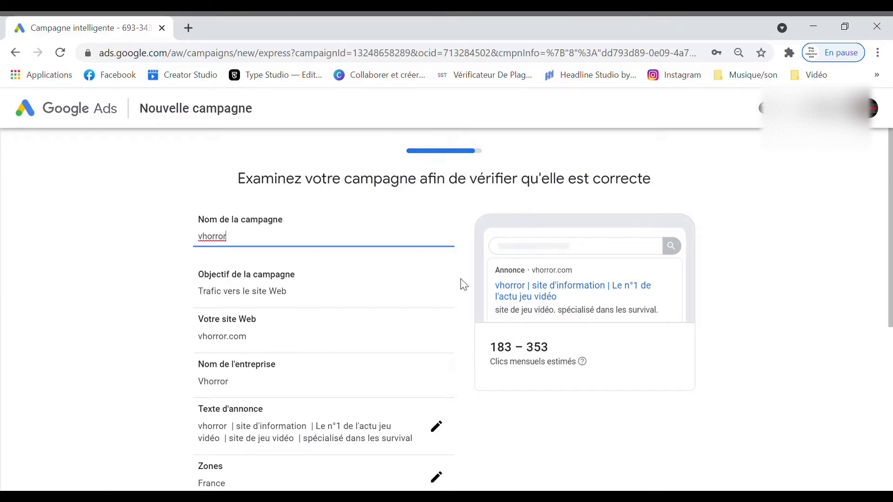
Review the campaign summary, continue to the payment information, and look through the payment form
scroll(435, 263, "down", 6)
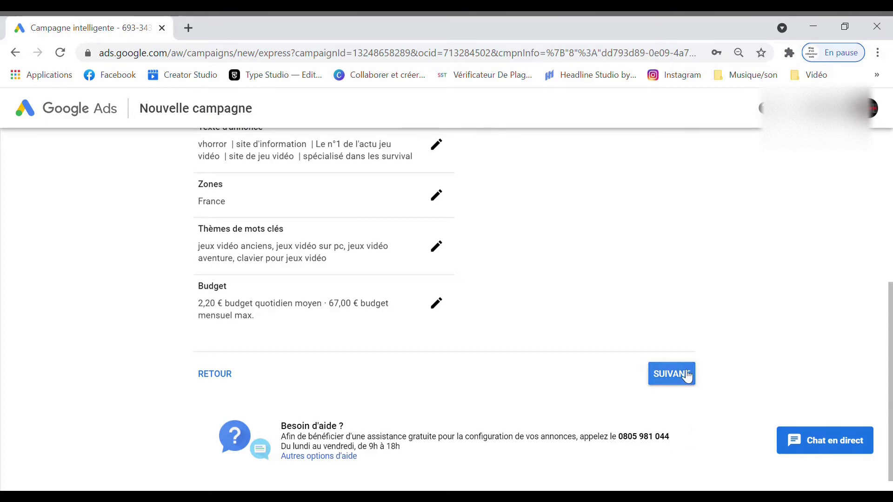
left_click(687, 377)
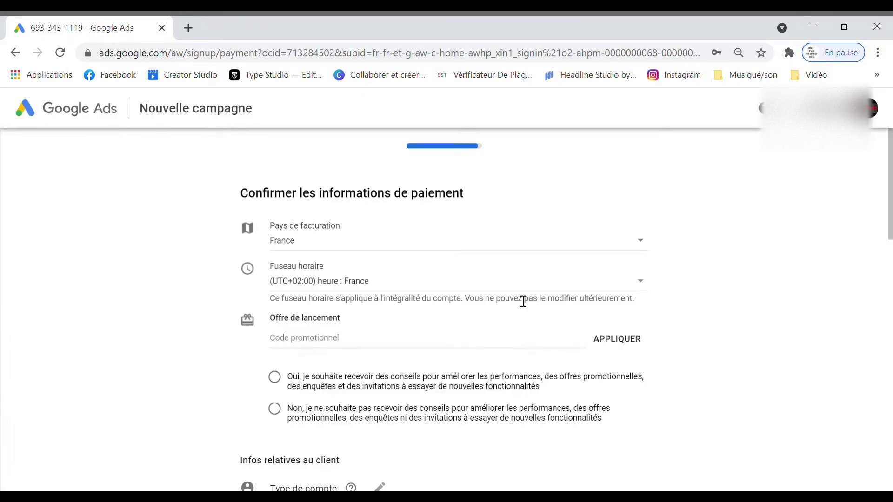
scroll(197, 231, "down", 4)
scroll(199, 233, "down", 2)
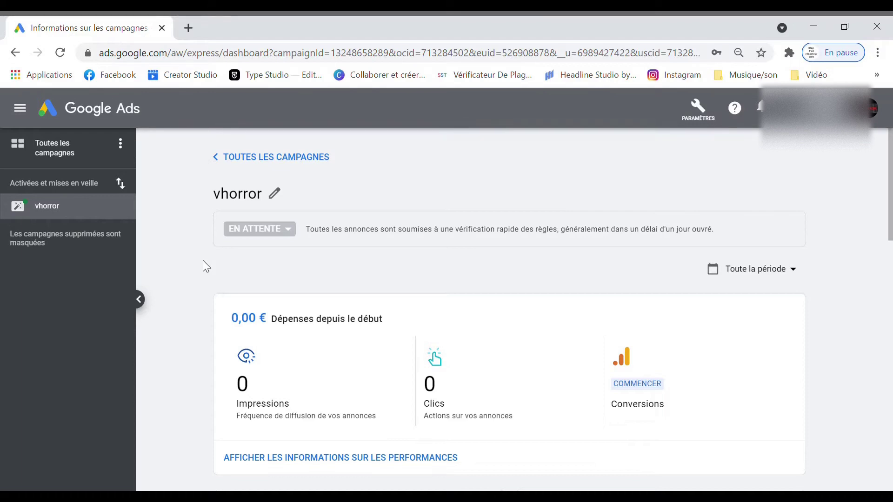
Pause the vhorror campaign and dismiss the feedback survey without answering
left_click(290, 235)
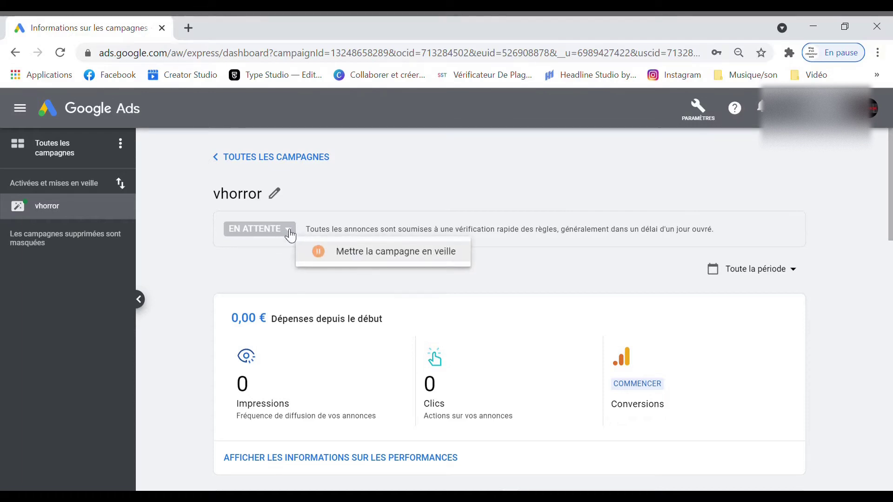
left_click(326, 247)
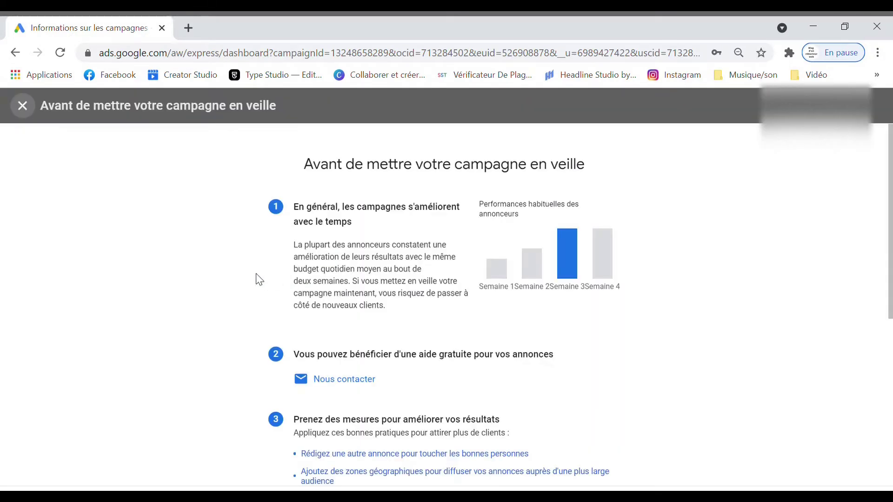
scroll(213, 250, "down", 6)
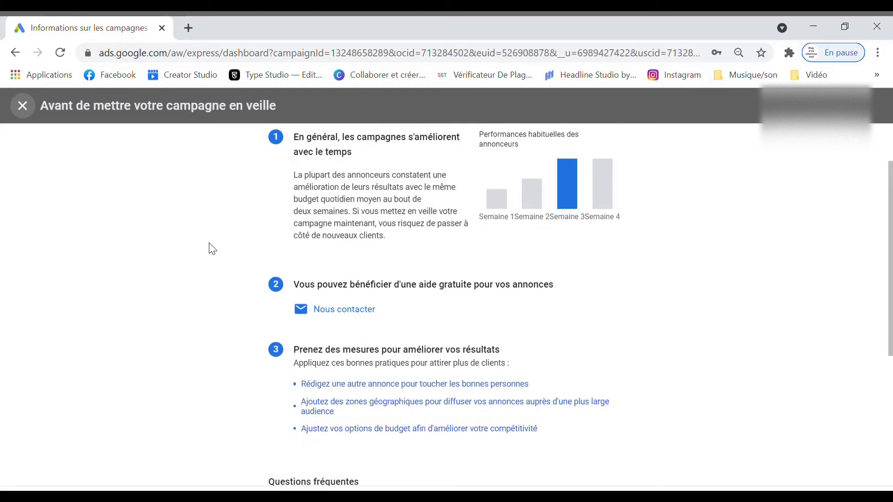
scroll(212, 250, "down", 1)
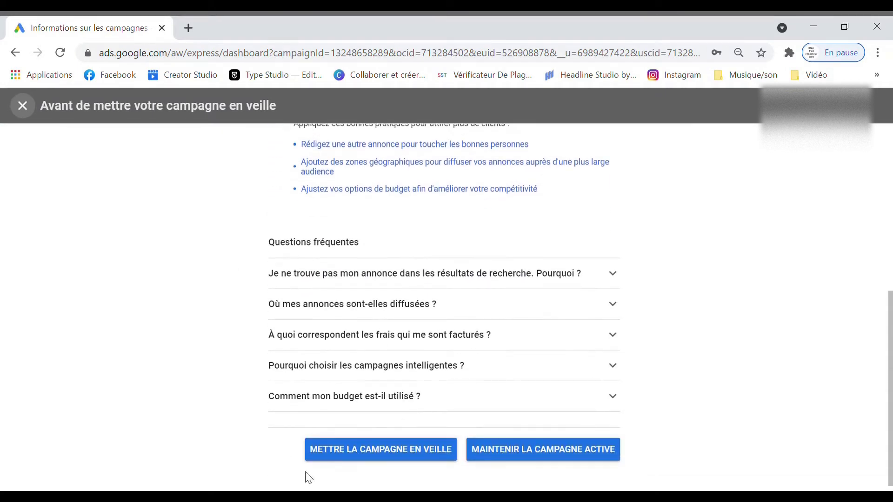
left_click(398, 456)
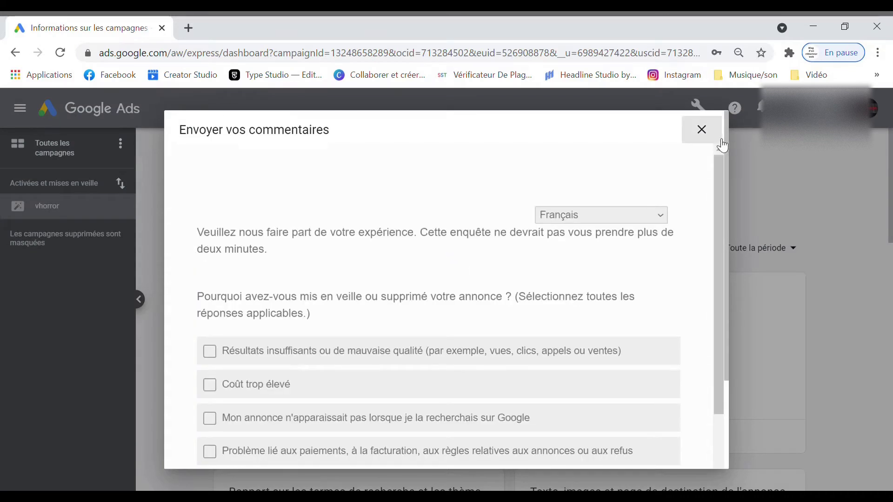
left_click(702, 130)
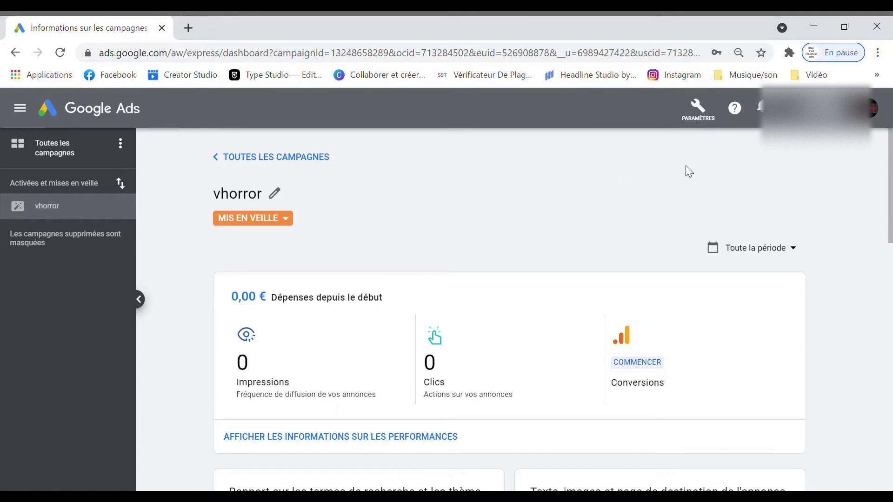
Switch the account to Expert mode and confirm the activation
left_click(705, 123)
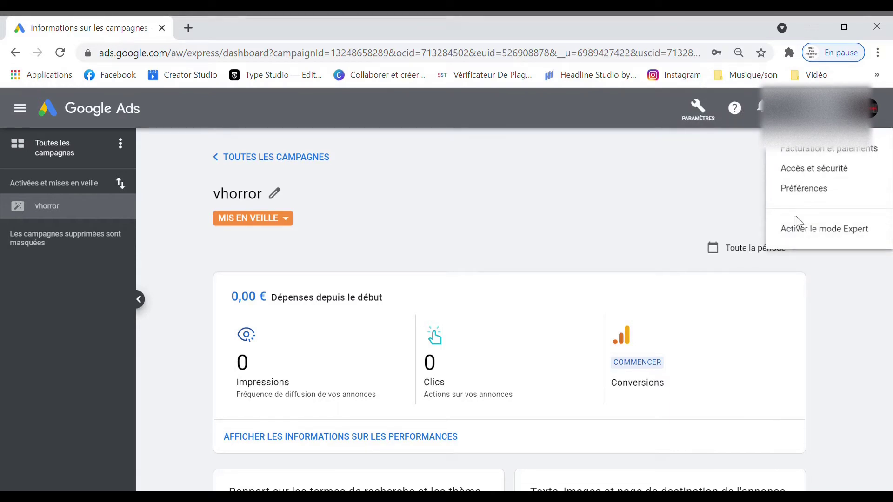
left_click(833, 234)
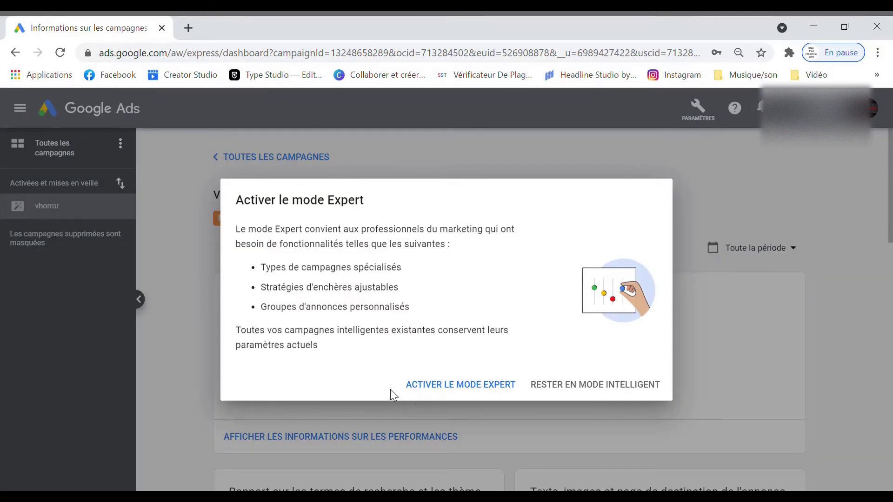
left_click(434, 392)
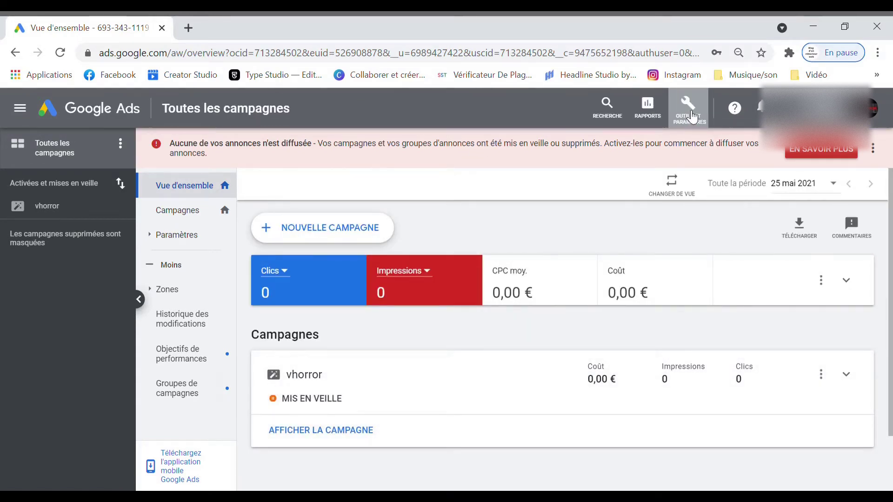
Show the overview of the account's planning, library, measurement, configuration and billing tools
left_click(691, 111)
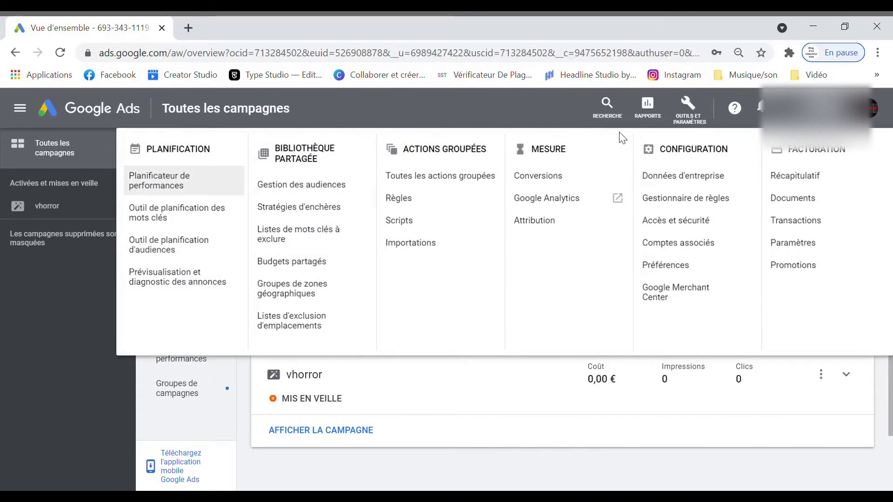
left_click(606, 132)
left_click(686, 116)
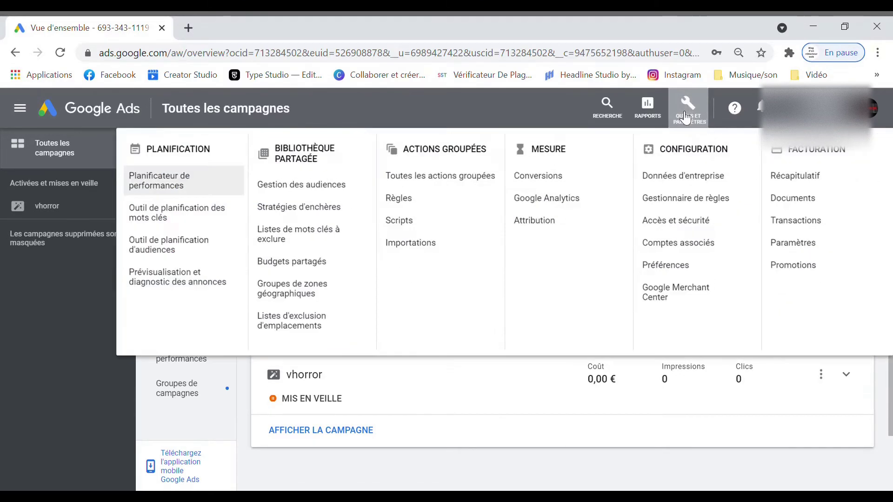